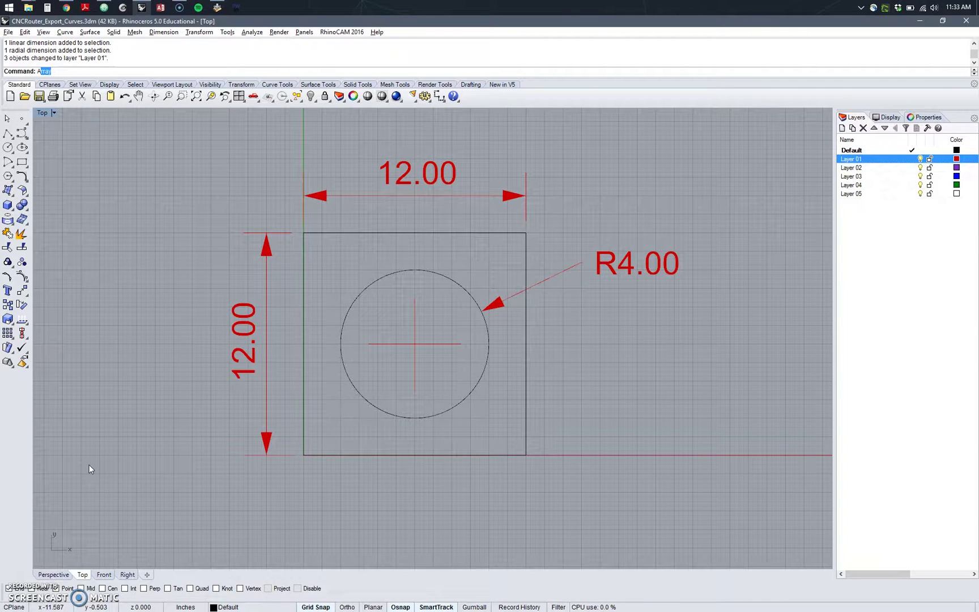
Select both the 12.00 square and the R4.00 circle curves together in Rhino.
right_click_drag(571, 388, 588, 390)
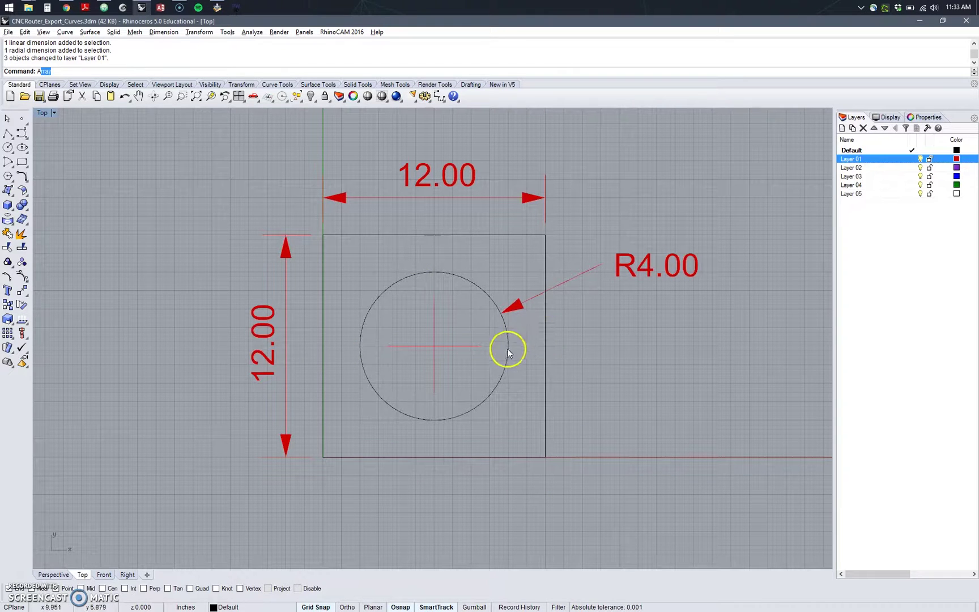
left_click(545, 351)
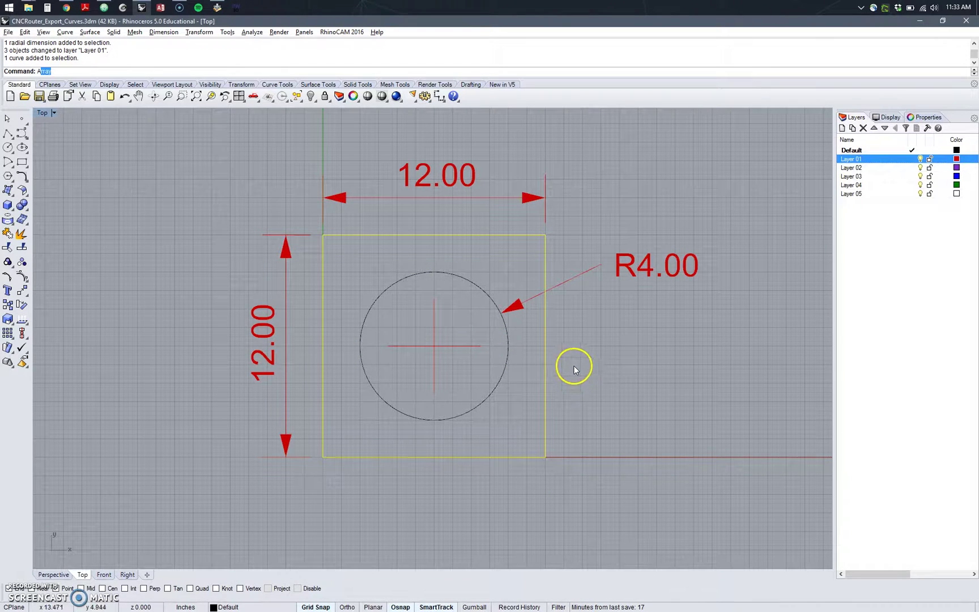
left_click(509, 364)
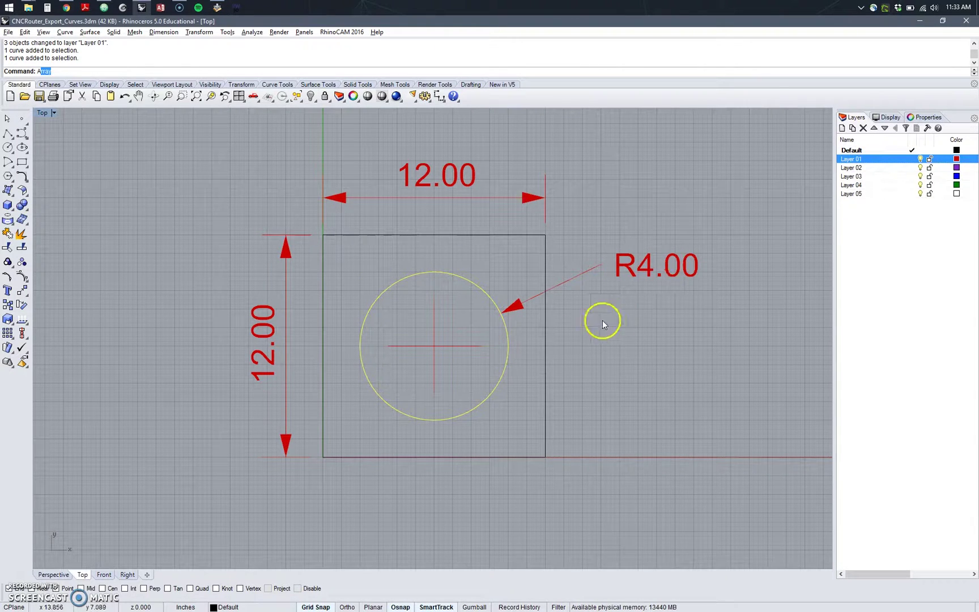
right_click_drag(548, 363, 544, 356)
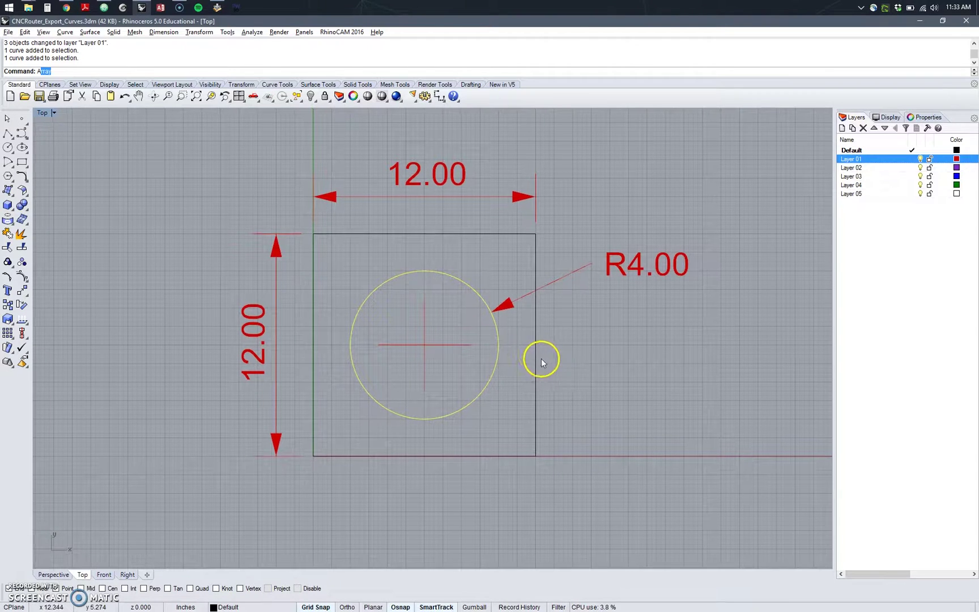
left_click(543, 353)
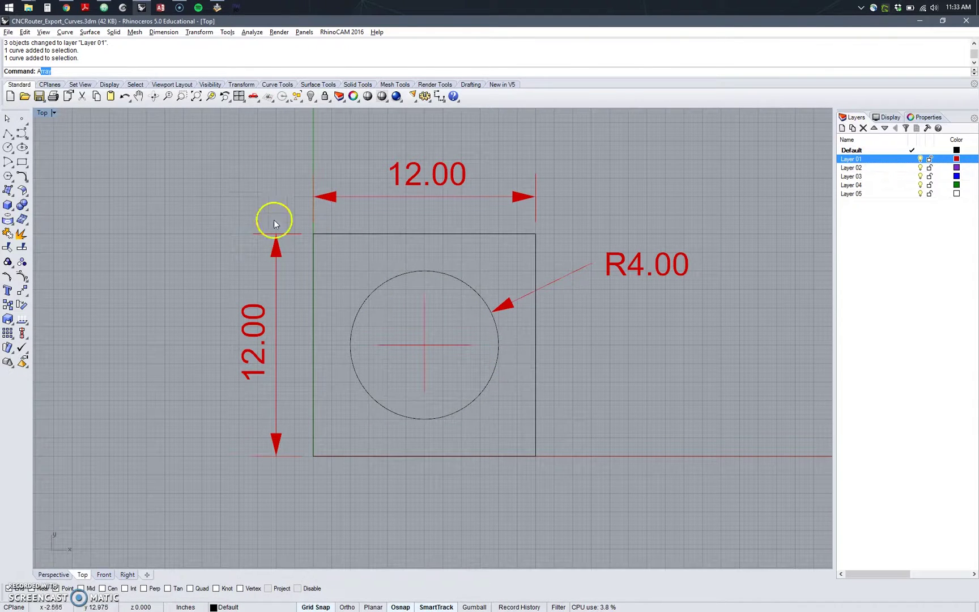
left_click(534, 347)
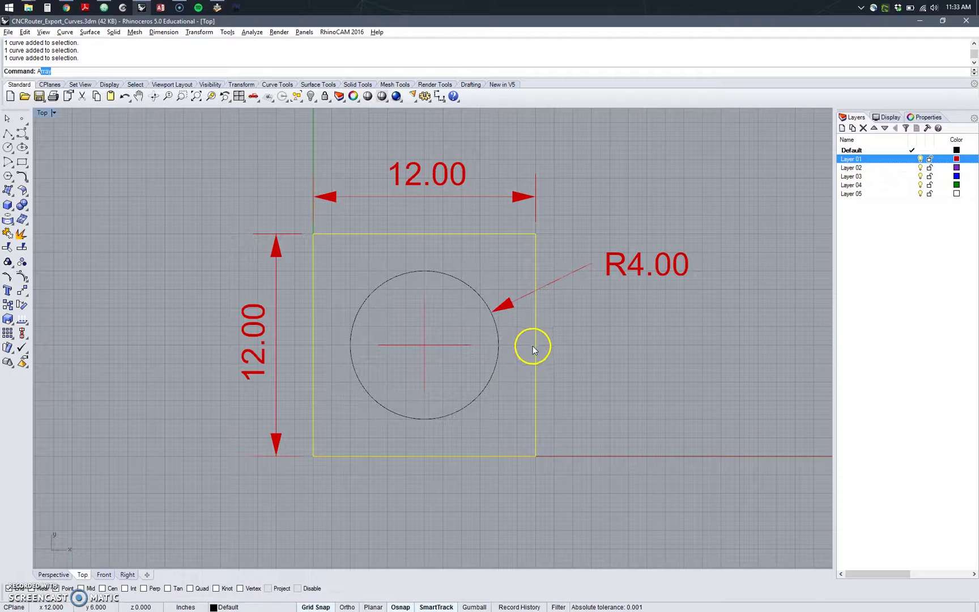
left_click(501, 346)
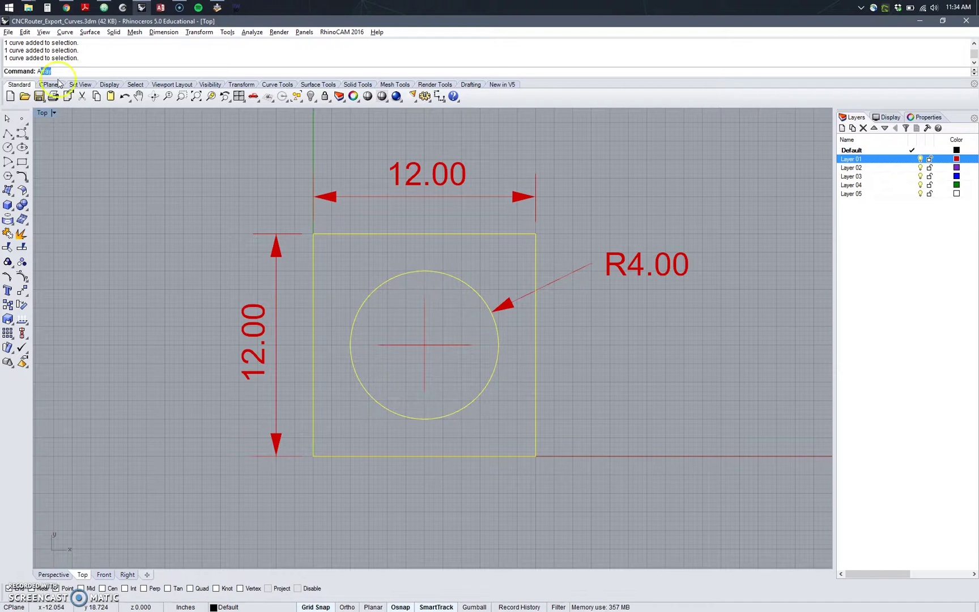
Export Selected as AutoCAD DXF MyCircle.dxf in P1W4, accepting default export options.
left_click(8, 32)
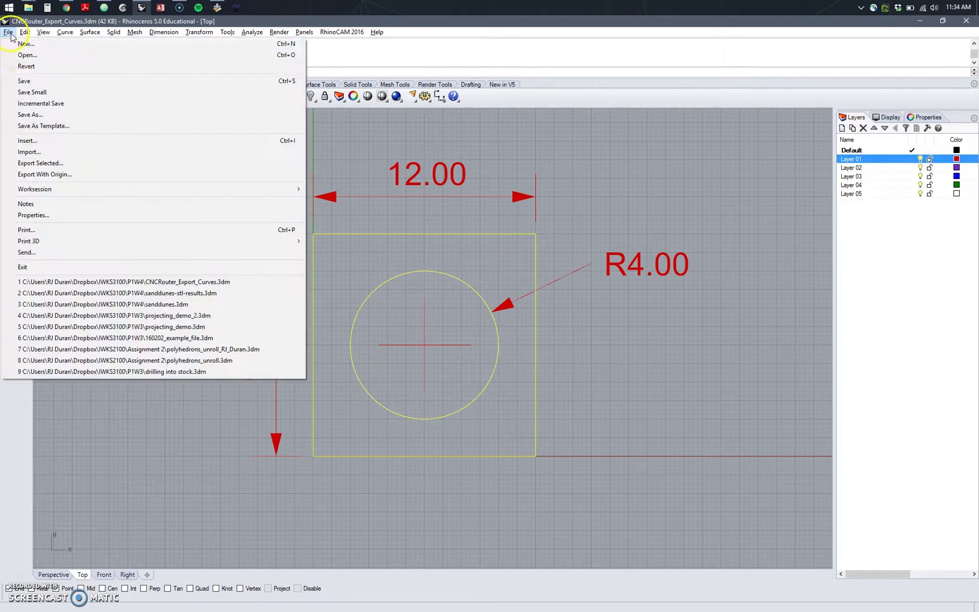
left_click(40, 163)
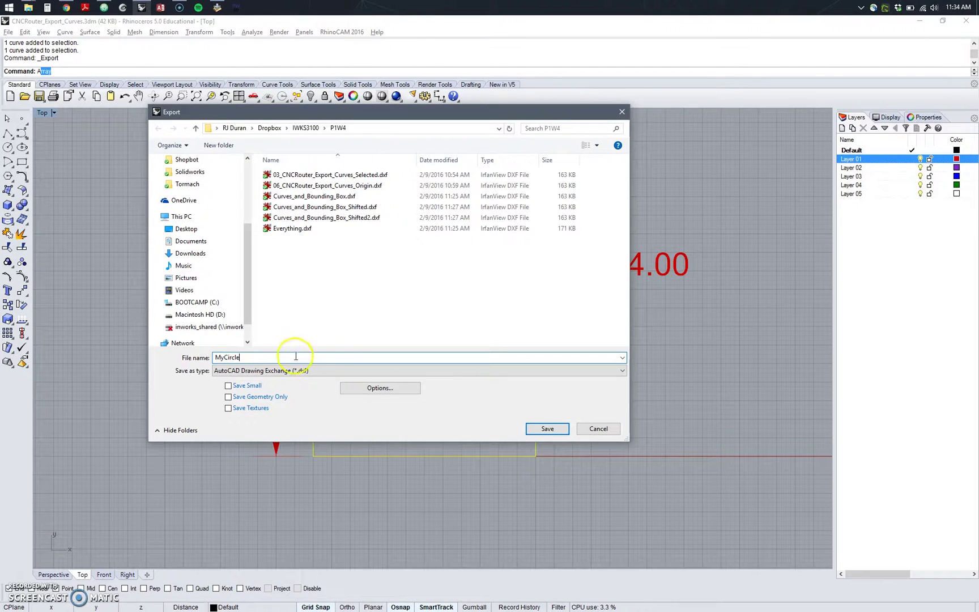
left_click(314, 371)
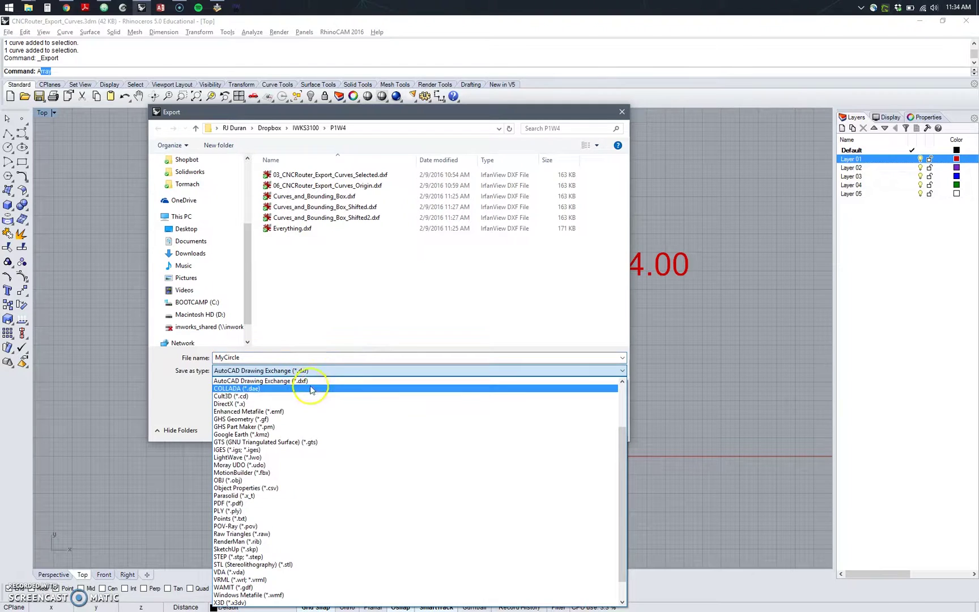
scroll(313, 391, "up", 5)
left_click(306, 450)
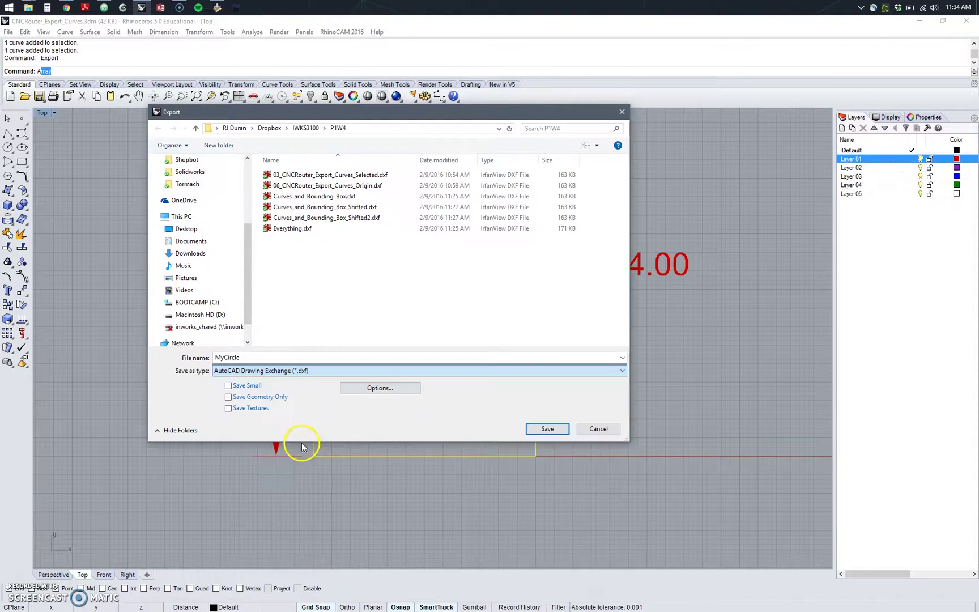
left_click(323, 371)
scroll(318, 405, "up", 3)
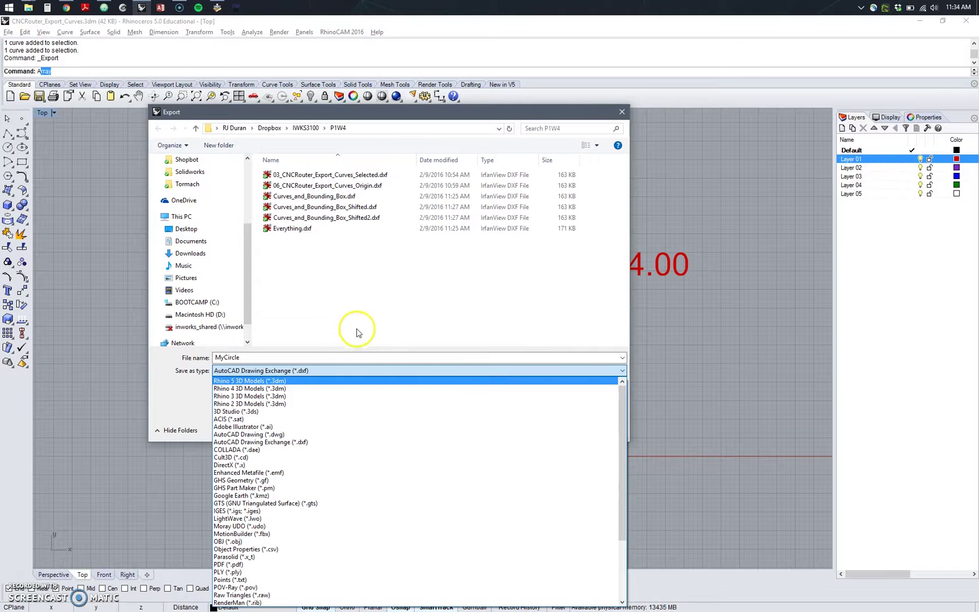
left_click(303, 445)
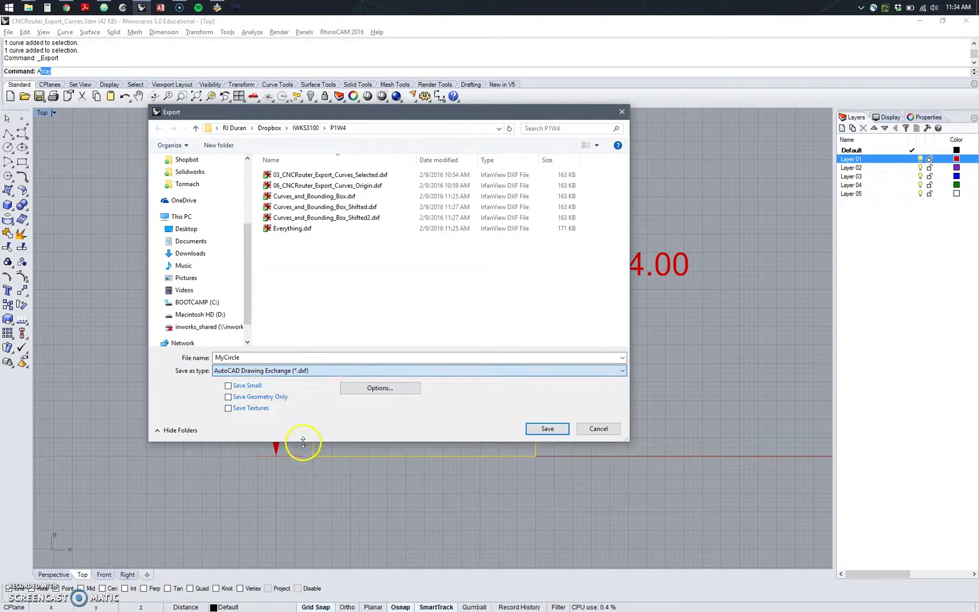
left_click(535, 430)
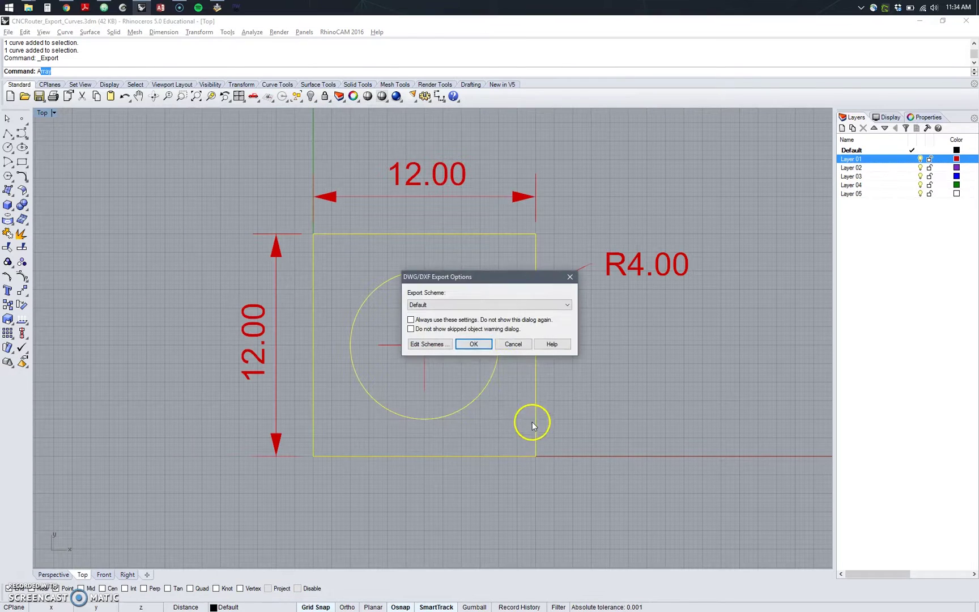
left_click(473, 345)
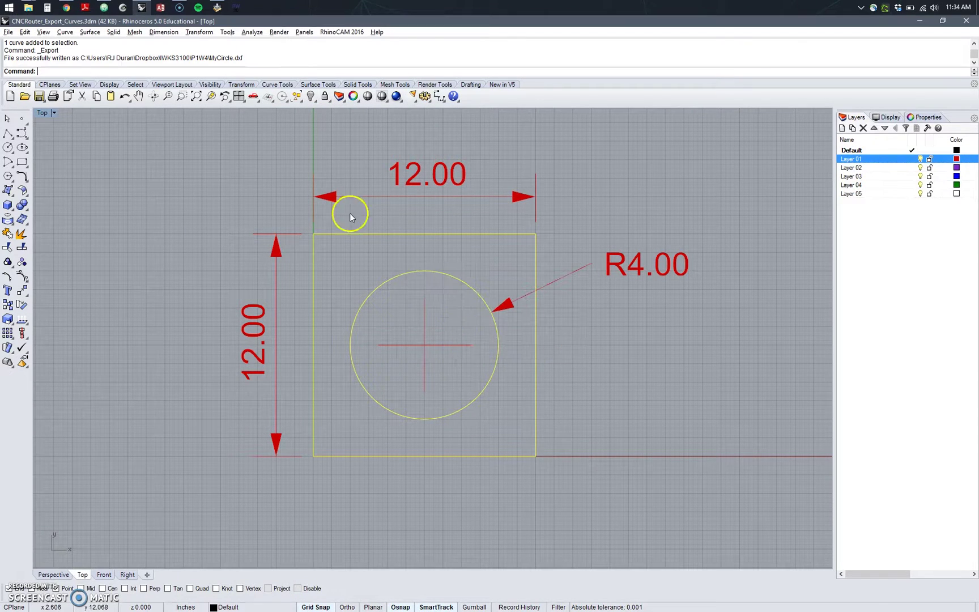
Switch from Rhino to VCarve Pro's startup screen and bring up its File menu.
left_click(217, 8)
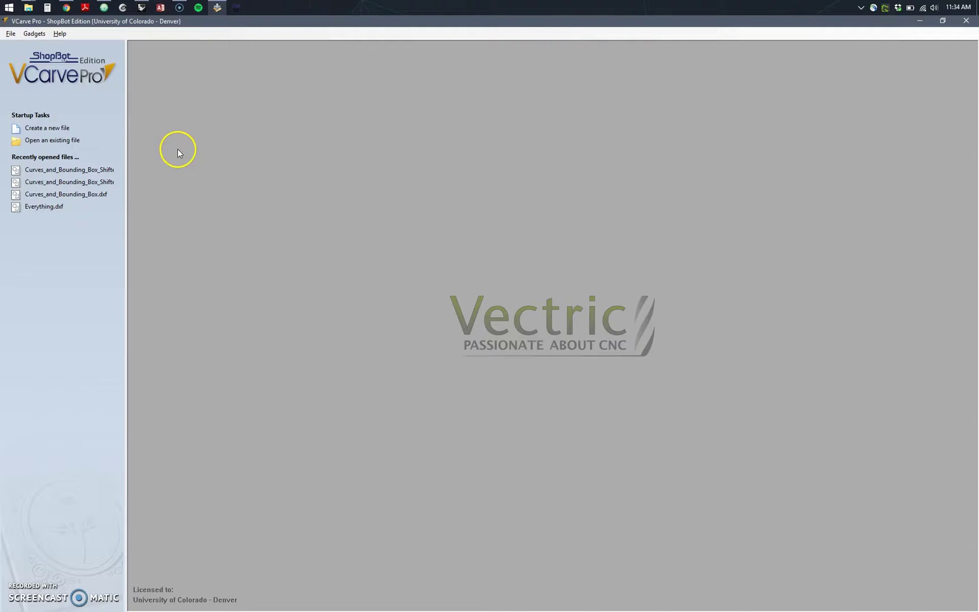
left_click(193, 168)
left_click(54, 60)
left_click(13, 34)
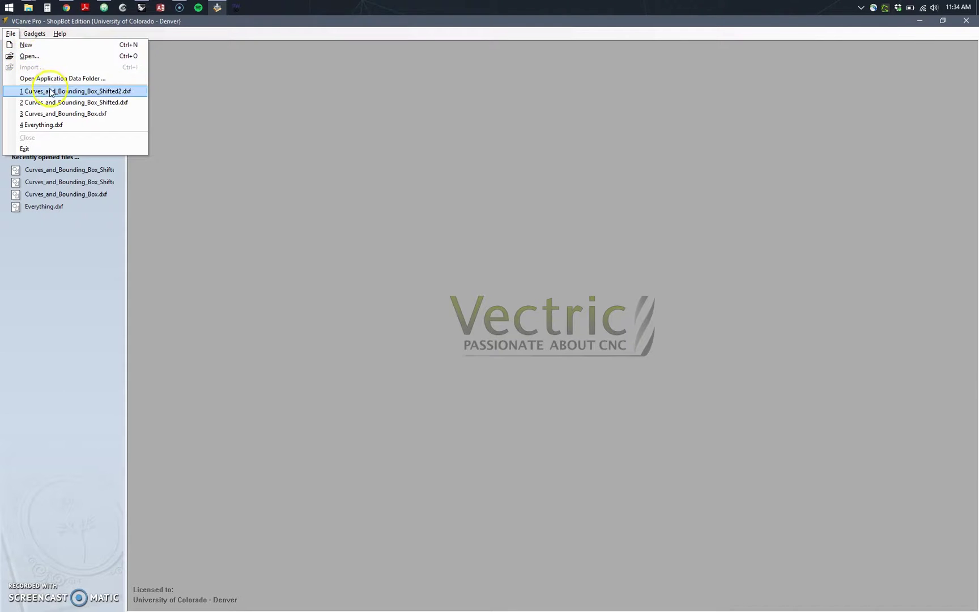
Pick MyCircle.dxf from the P1W4 folder with Files of type kept at All Files.
left_click(27, 57)
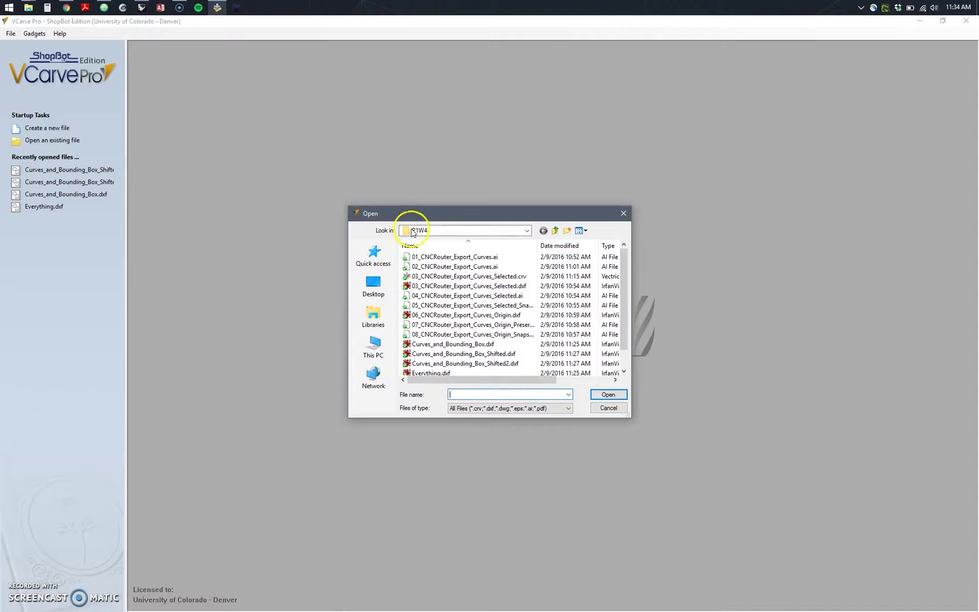
left_click(445, 370)
left_click(475, 410)
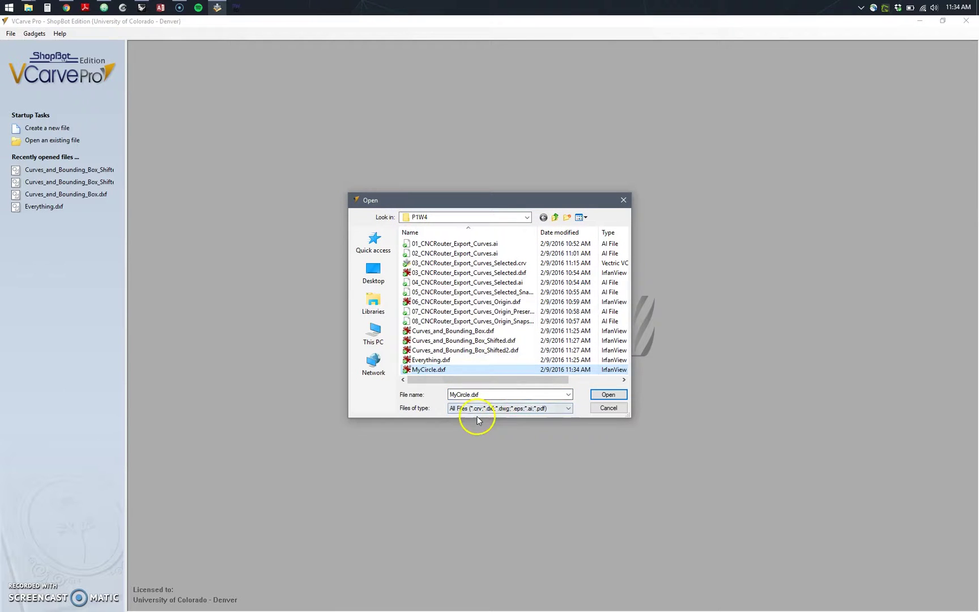
left_click(548, 410)
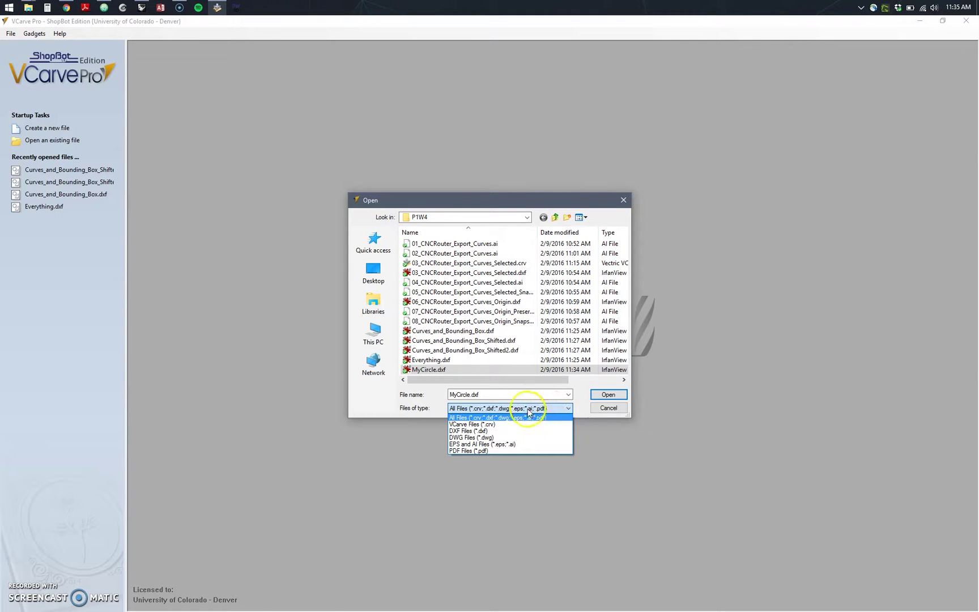
left_click(563, 408)
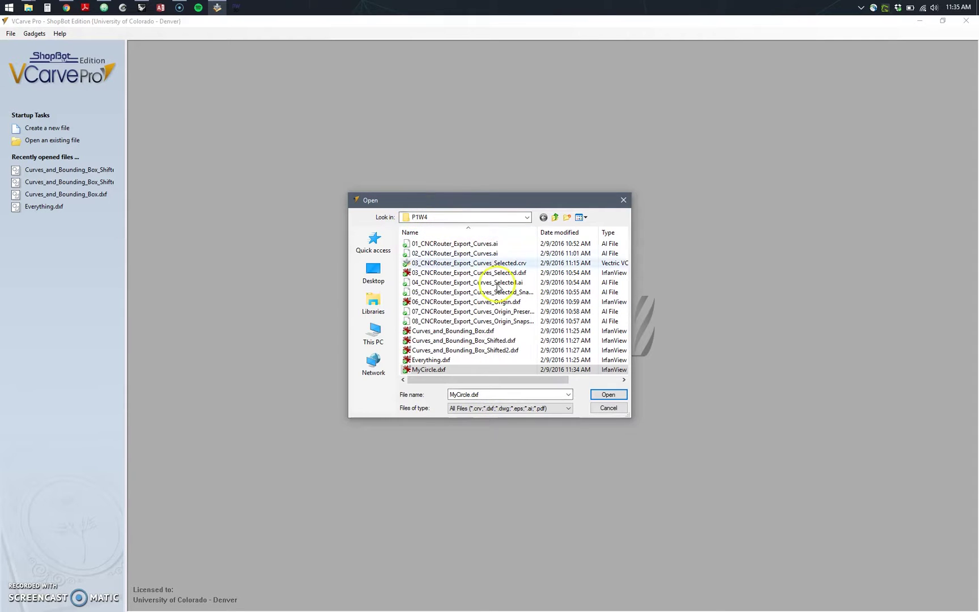
Open MyCircle.dxf and edit Job Setup: 12.0 by 12.0 inches, 0.75-inch thickness.
left_click(608, 399)
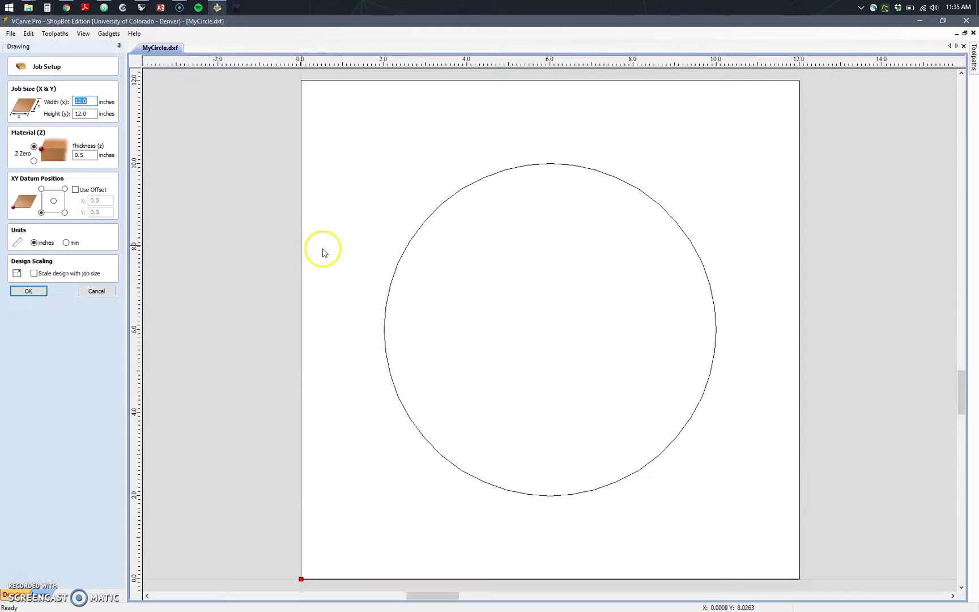
scroll(283, 266, "down", 2)
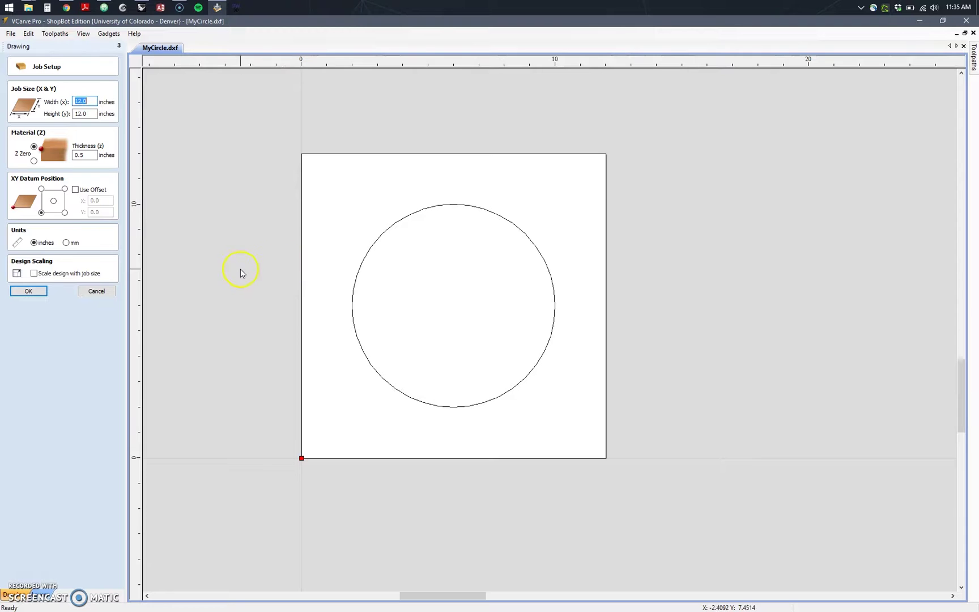
scroll(198, 243, "down", 2)
scroll(504, 286, "down", 3)
scroll(428, 257, "up", 3)
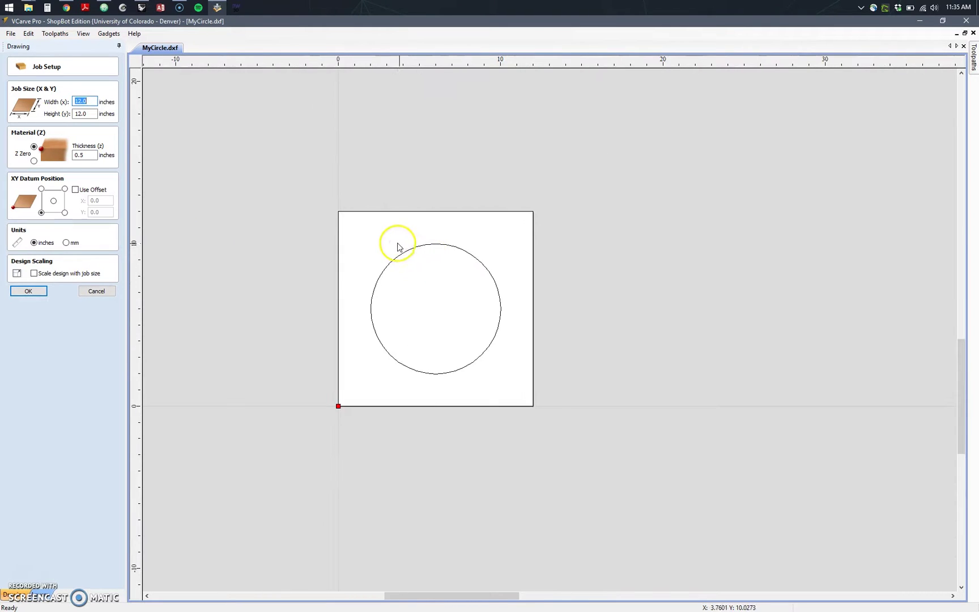
scroll(397, 247, "up", 3)
scroll(442, 267, "down", 2)
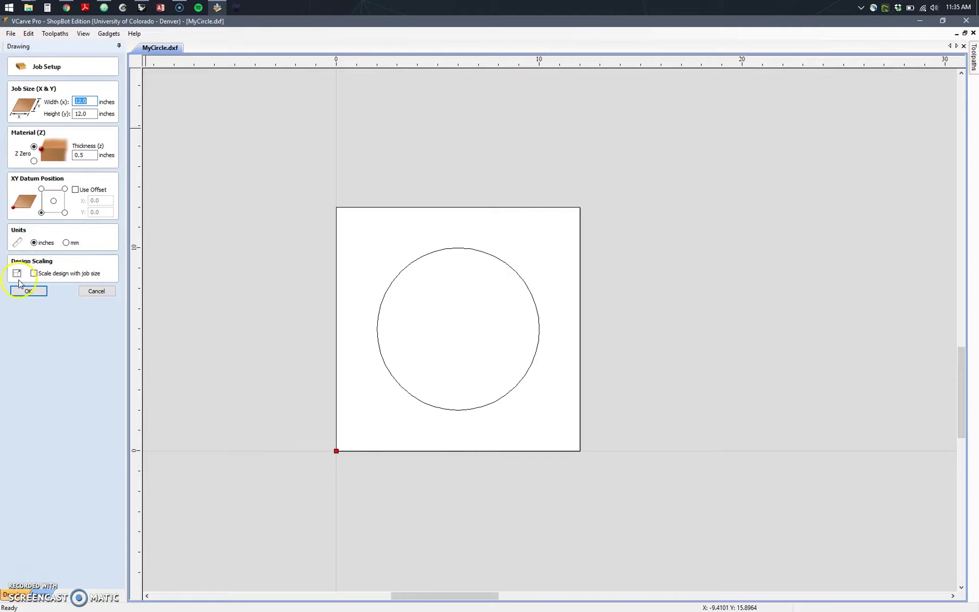
left_click(91, 102)
left_click(91, 102)
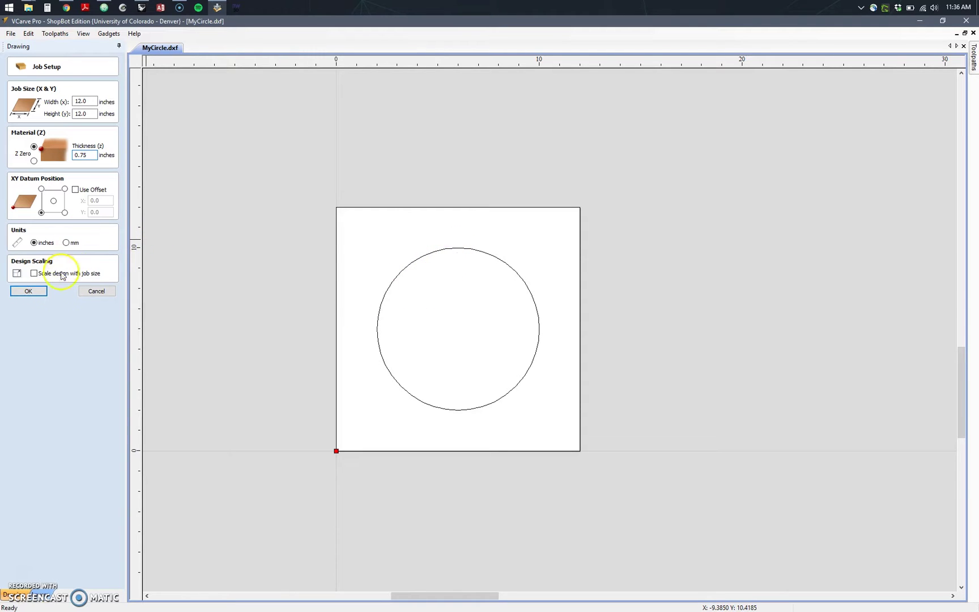
Accept the job setup and select the 8-inch circle rather than the 12x12 outline.
left_click(29, 292)
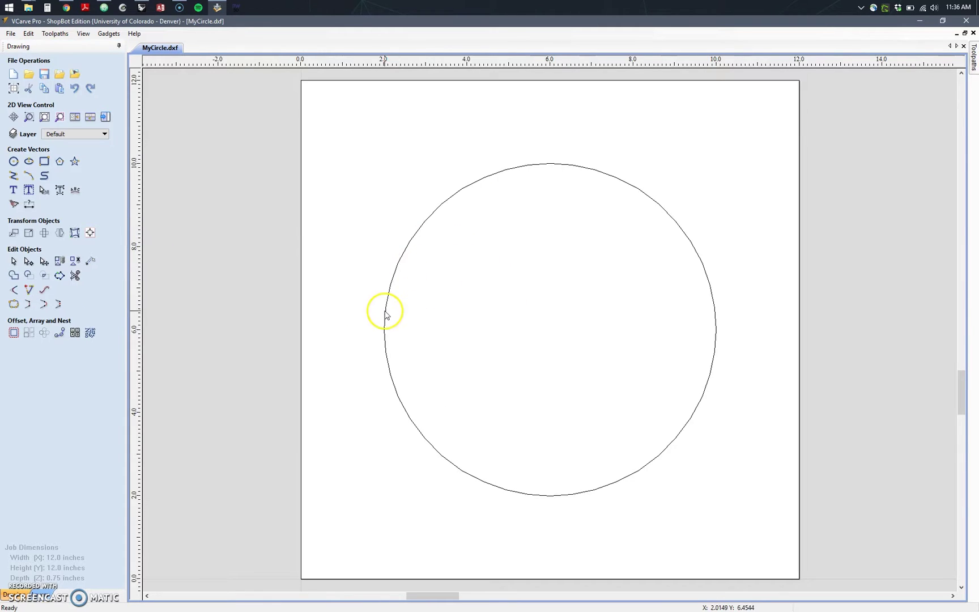
scroll(385, 312, "down", 3)
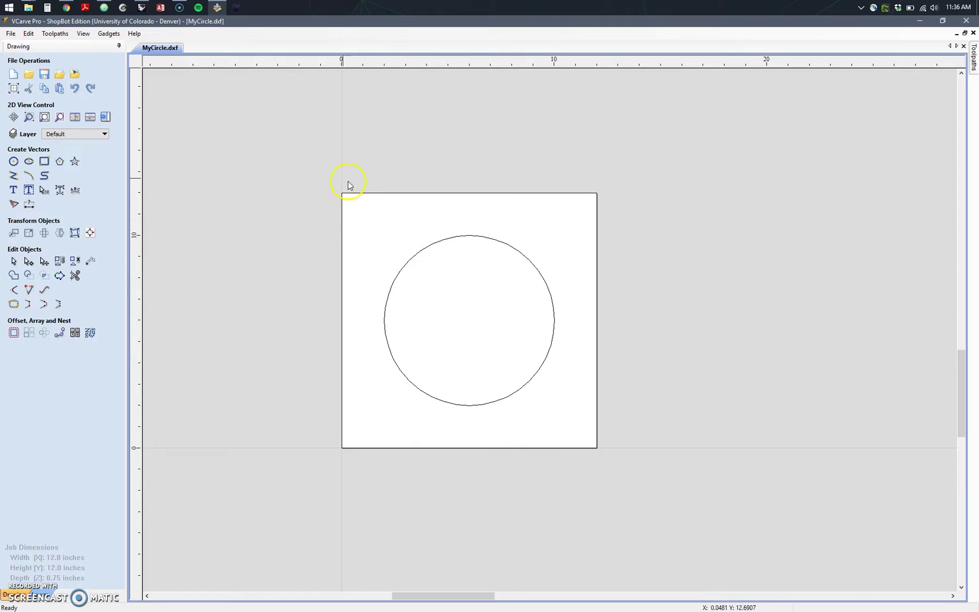
left_click(421, 253)
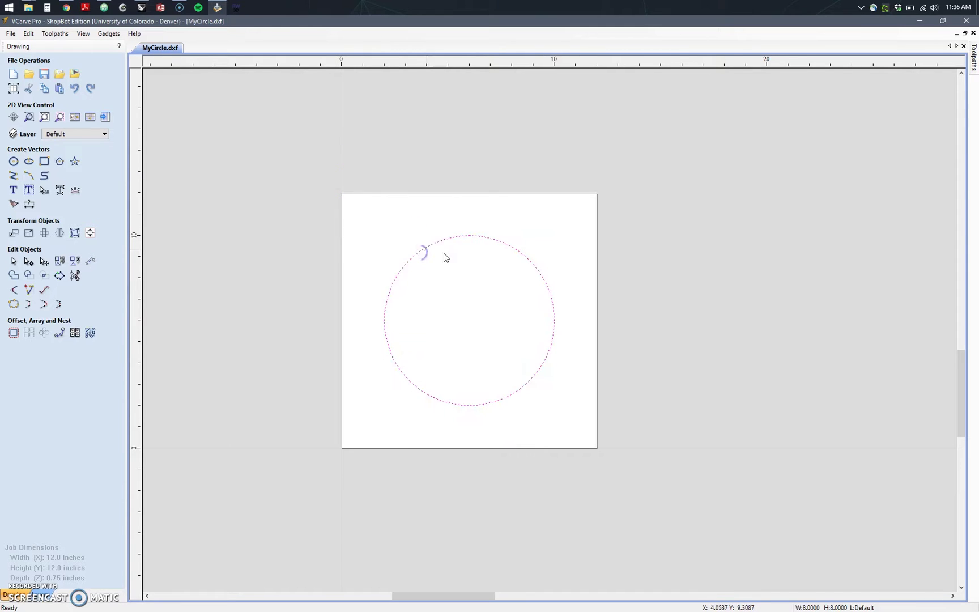
scroll(481, 260, "up", 1)
left_click(292, 179)
left_click(258, 158)
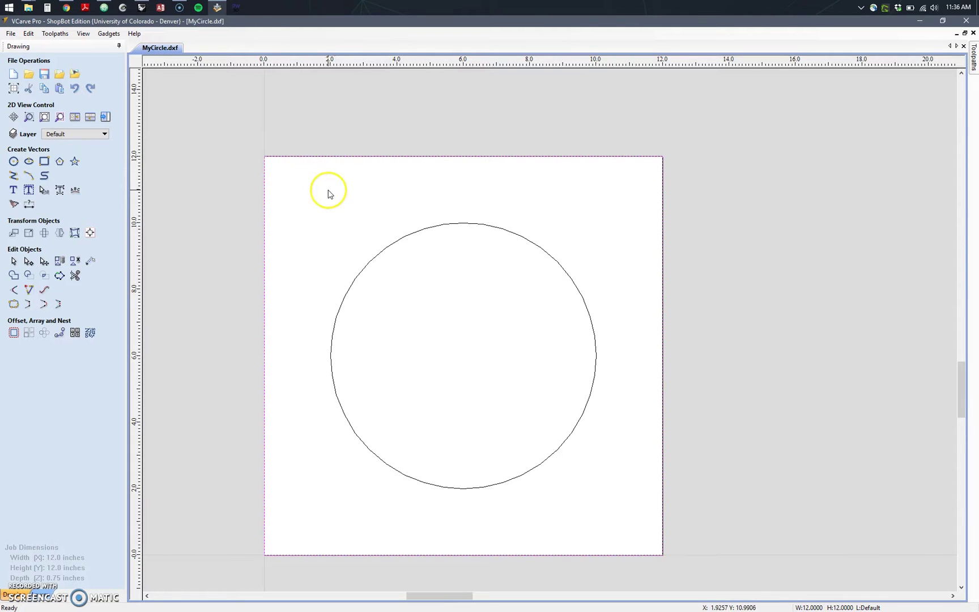
left_click(371, 210)
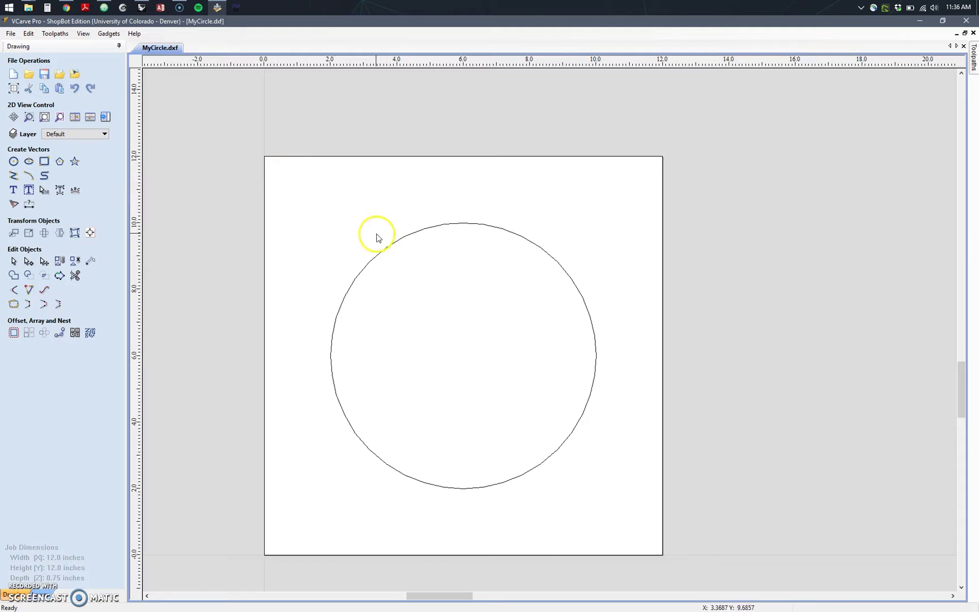
left_click(388, 246)
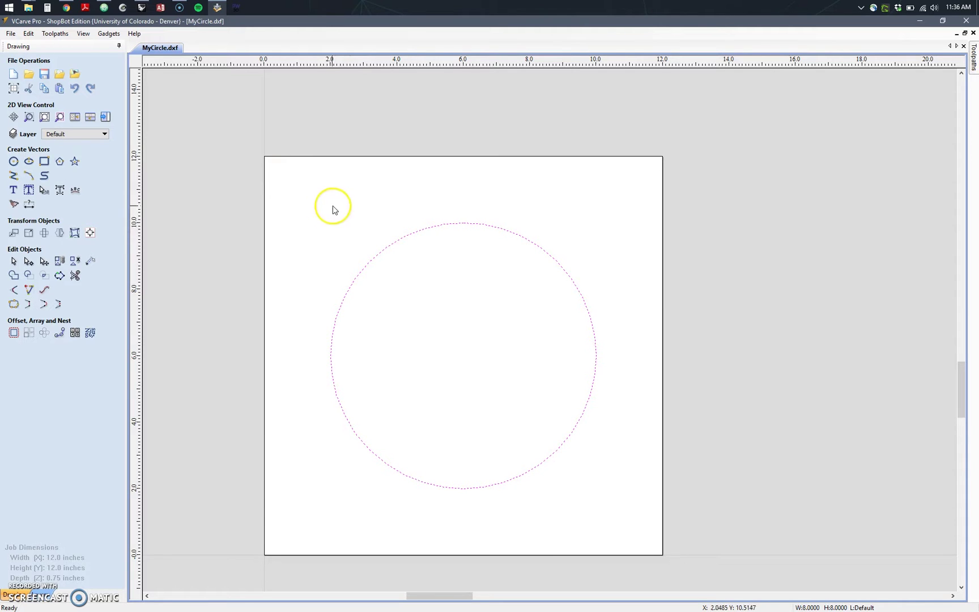
Calculate Profile 2 cutting on the circle line with the V Bit 90 tool and set cut depth.
left_click(105, 117)
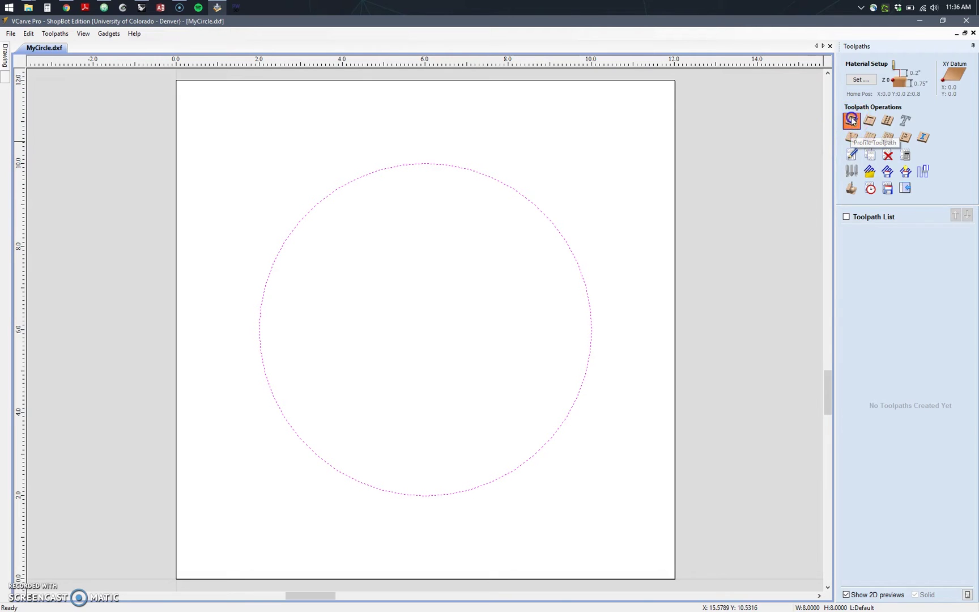
left_click(852, 121)
left_click(929, 106)
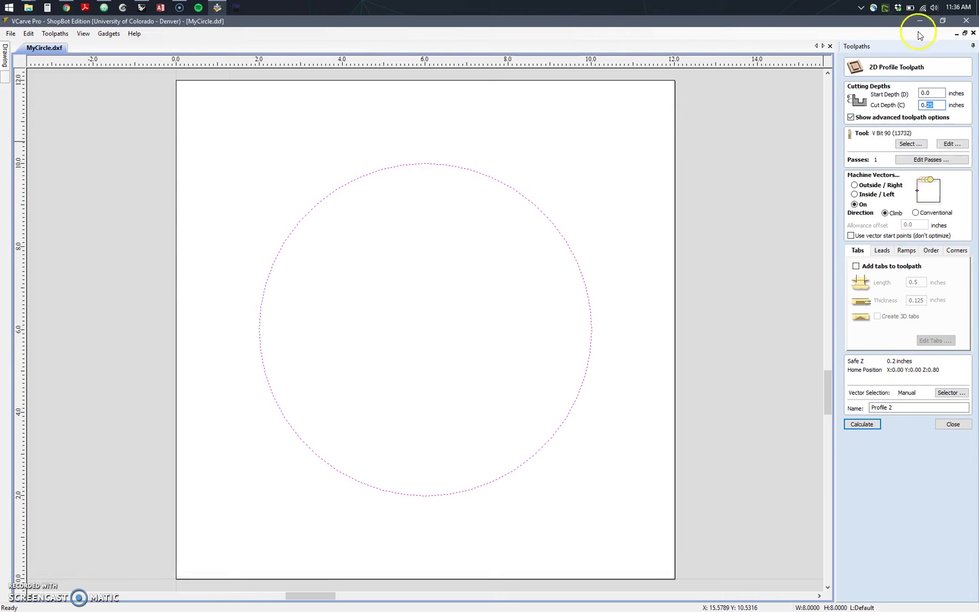
left_click(861, 423)
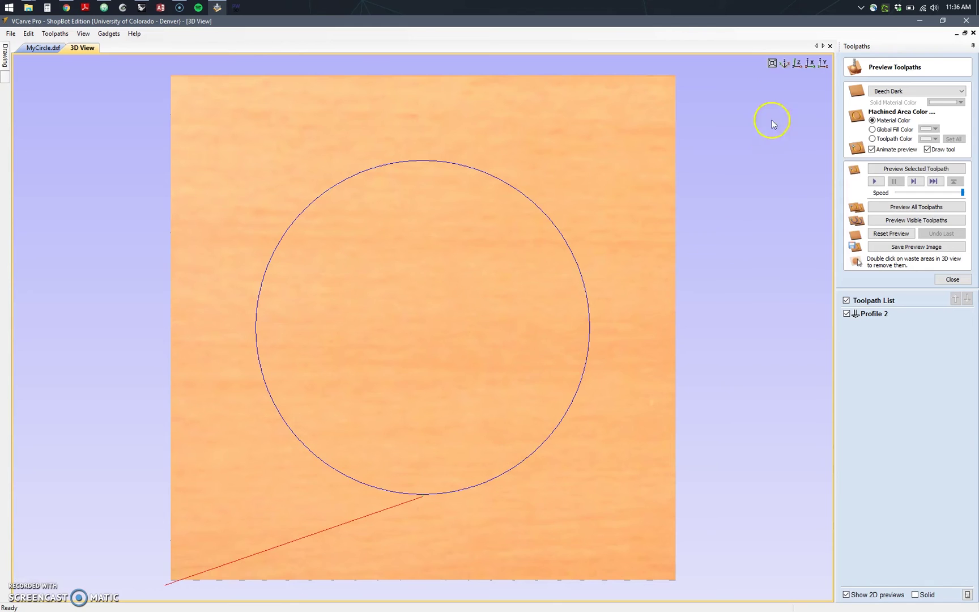
Preview all toolpaths in isometric 3D view to see the V-groove carved in the wood.
left_click(781, 64)
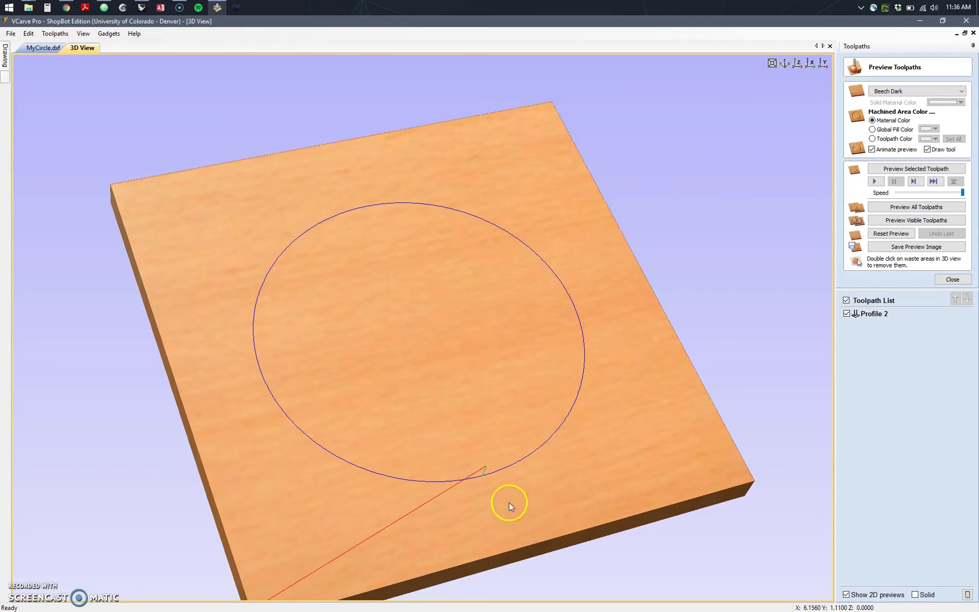
left_click_drag(501, 502, 431, 414)
left_click_drag(253, 278, 212, 272)
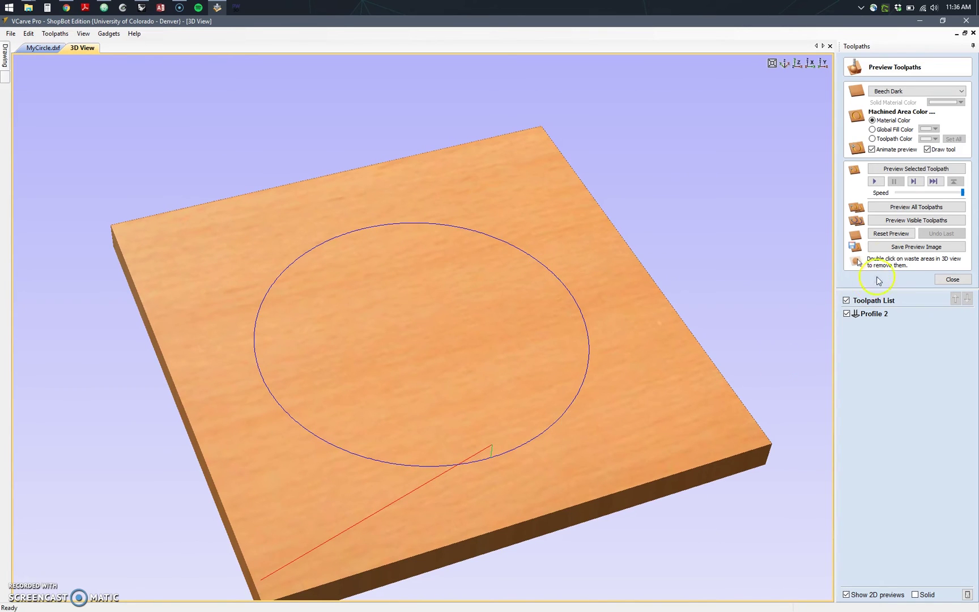
left_click(898, 208)
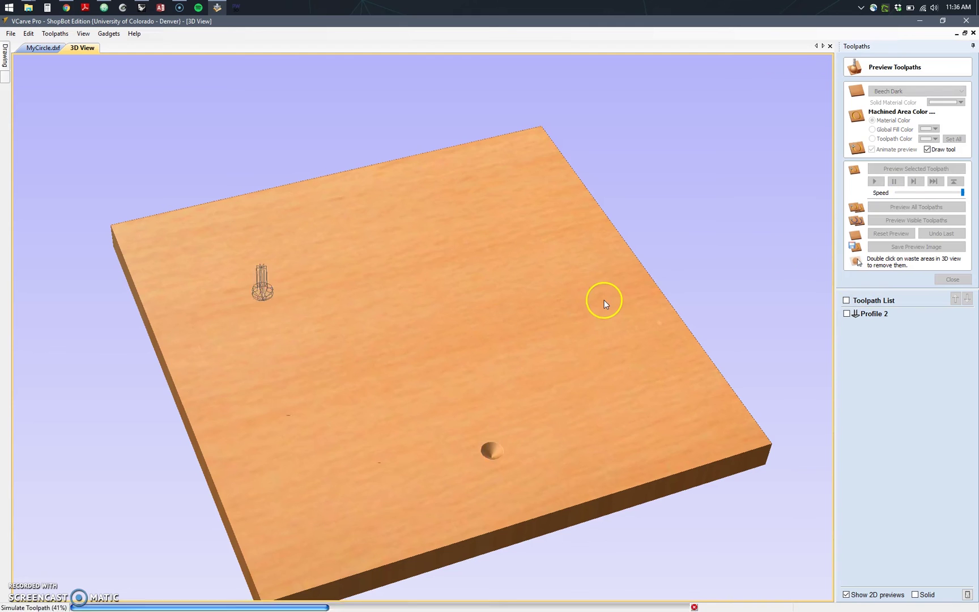
left_click_drag(453, 292, 433, 245)
left_click_drag(471, 439, 701, 367)
left_click_drag(437, 426, 293, 389)
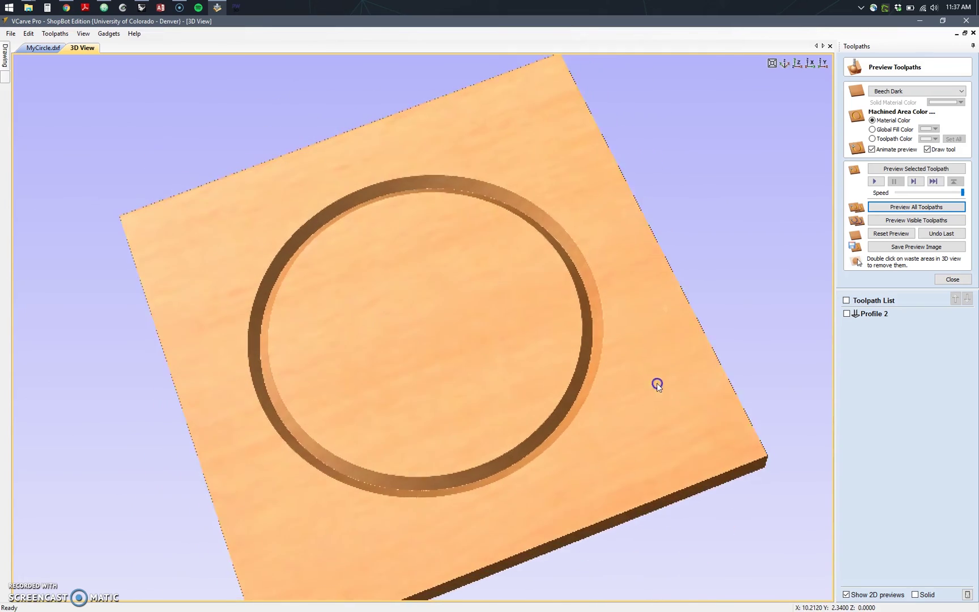